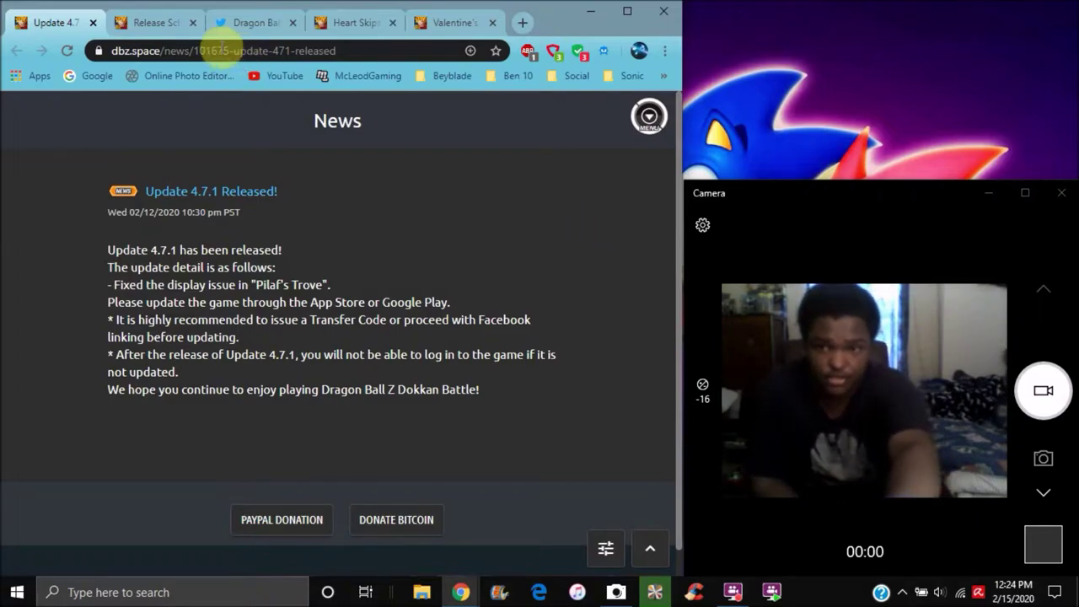
- View the card release schedule, then move on to the Dokkan Battle Twitter profile
click(147, 25)
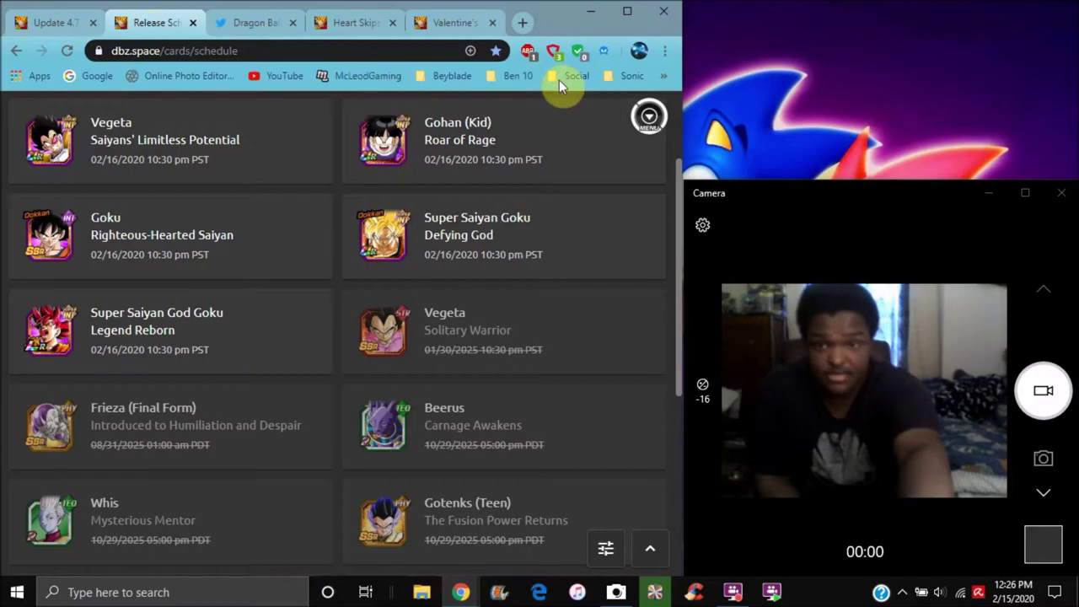
key(ctrl+Tab)
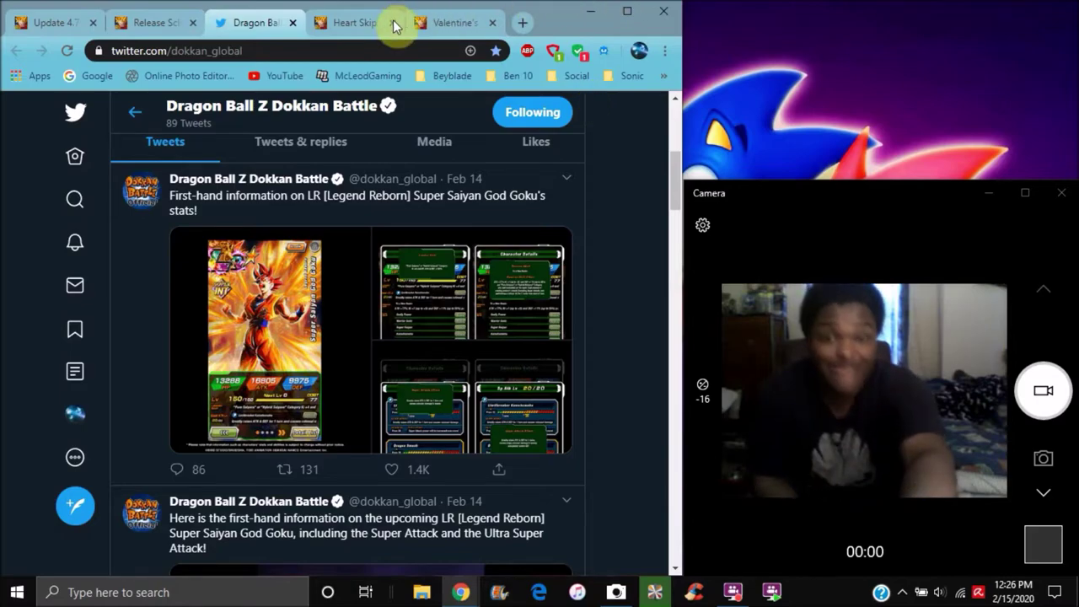
- Show the dbz.space 'Heart Skips a Beat!' Valentine's Day Special Missions news article
click(369, 22)
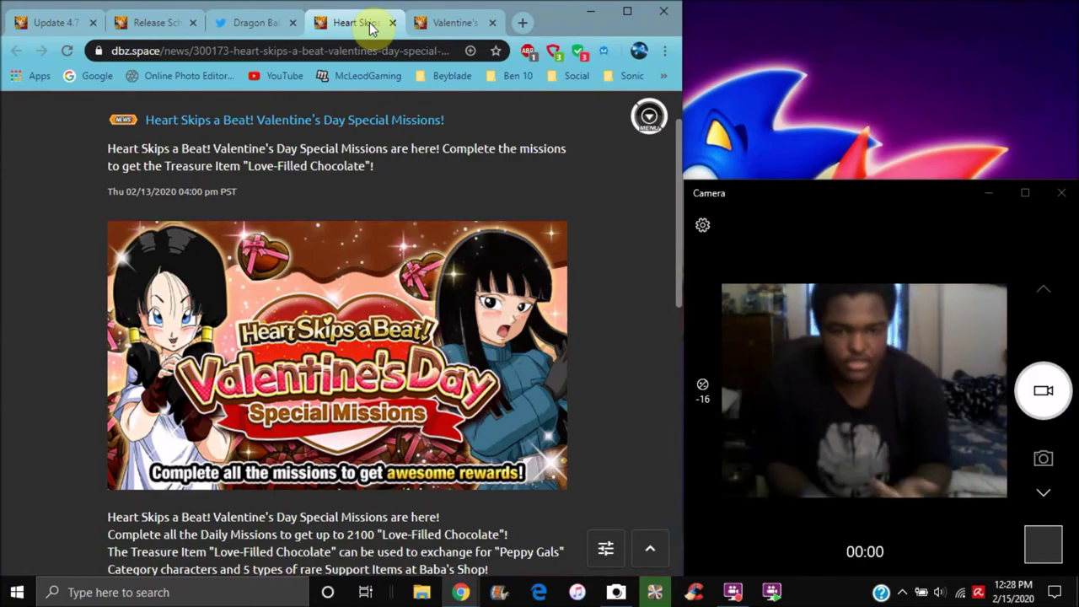
click(427, 28)
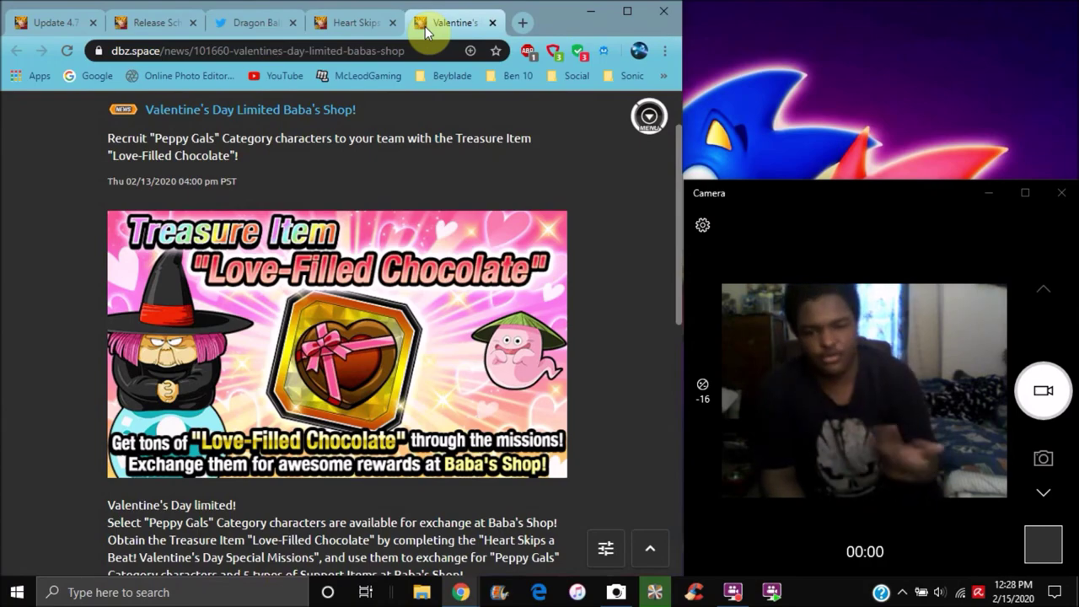
key(ctrl+shift+Tab)
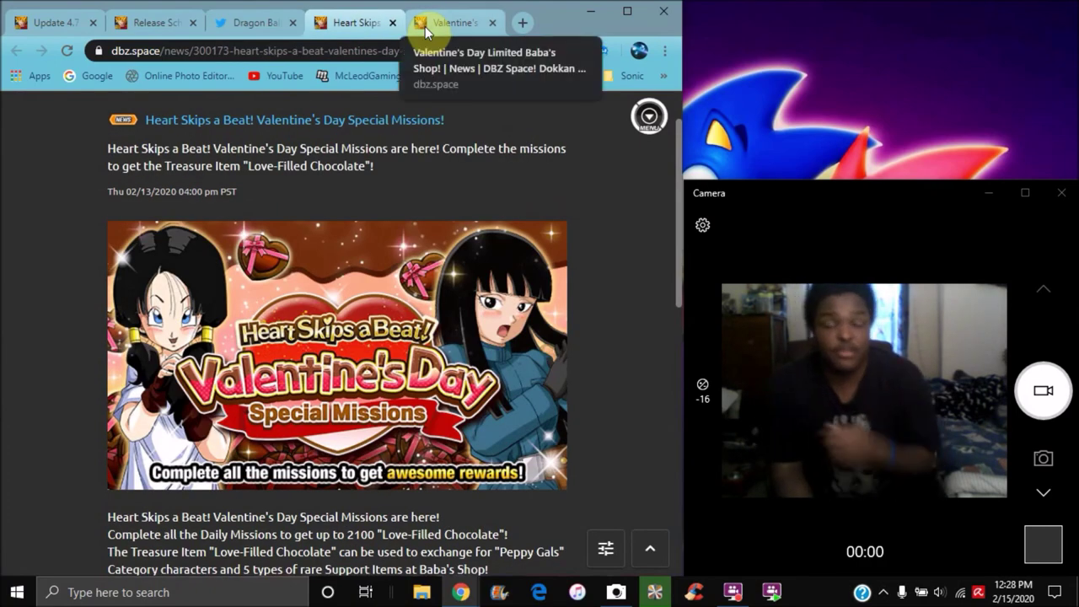